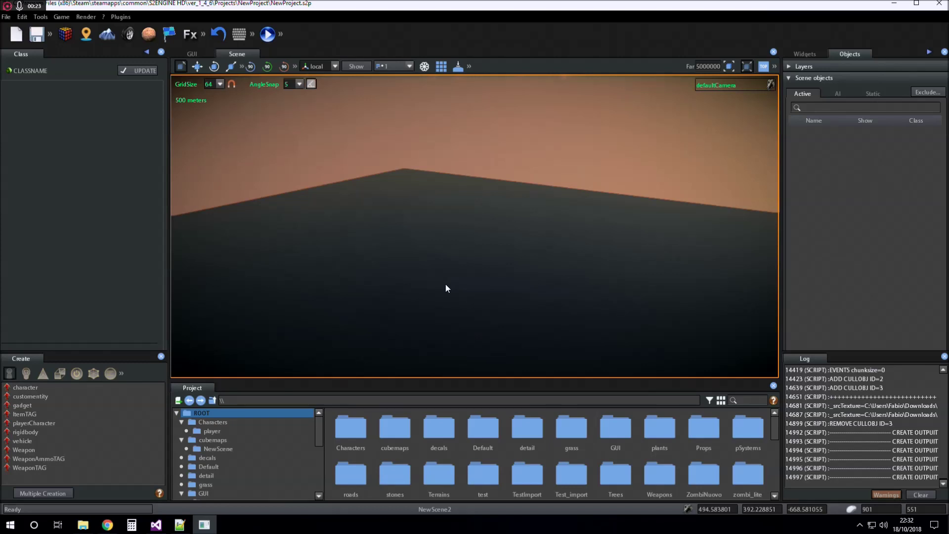
Place a customentity object on the dark ground plane near the centre of the scene.
{"action": "left_click", "coordinate": [44, 397]}
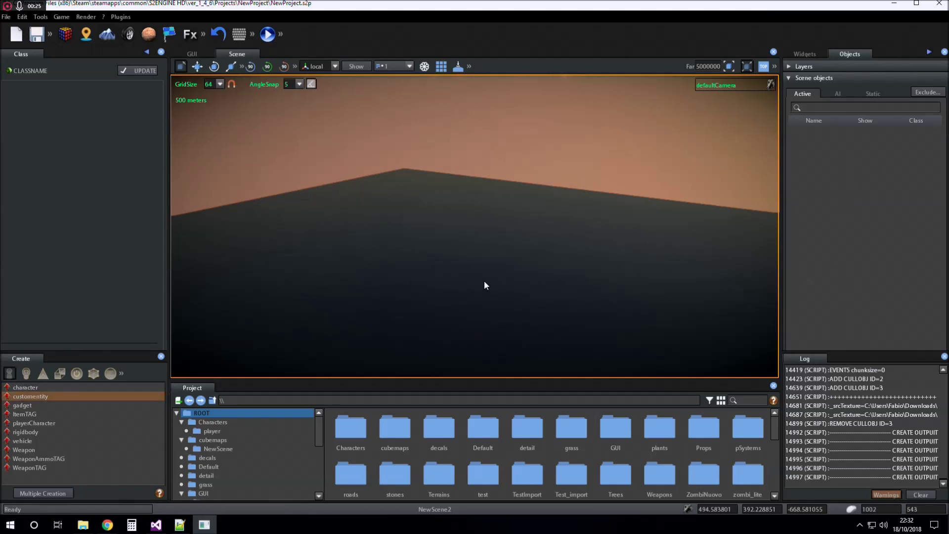
{"action": "left_click", "coordinate": [467, 291]}
Assign the stones\rockB.sm2 model to the custom entity and raise it to a Y position of about 205.39.
{"action": "scroll", "coordinate": [456, 454], "scroll_direction": "down", "scroll_amount": 1}
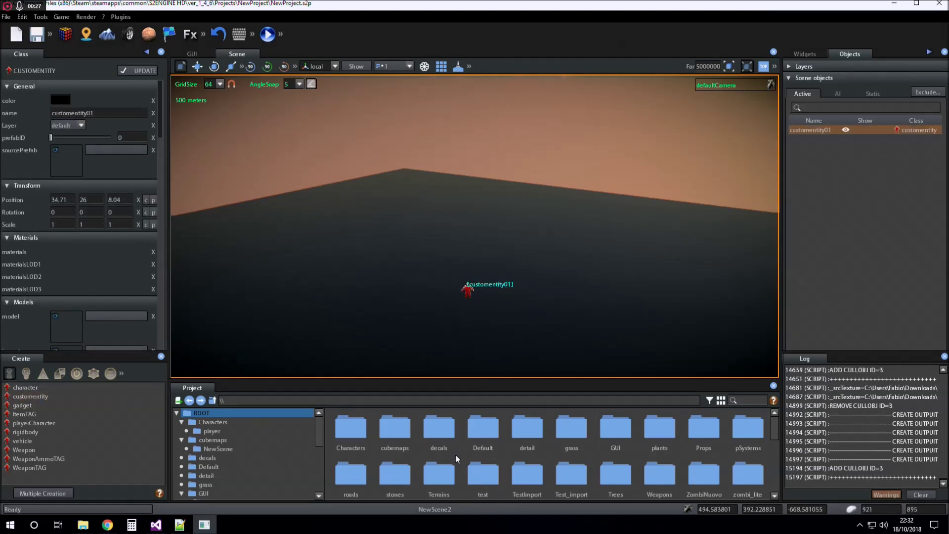
{"action": "left_click", "coordinate": [391, 444]}
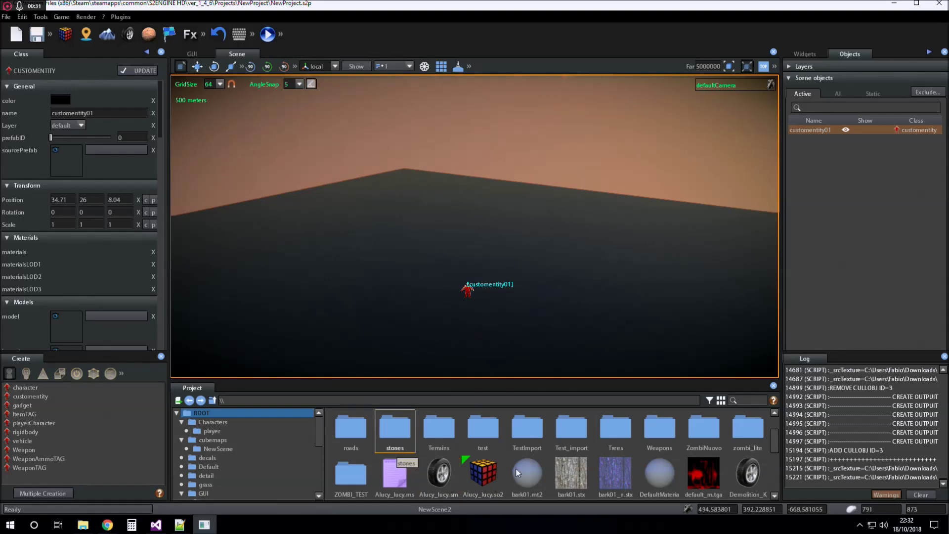
{"action": "left_click", "coordinate": [572, 473]}
{"action": "left_click_drag", "start_coordinate": [572, 473], "coordinate": [102, 324]}
{"action": "left_click_drag", "start_coordinate": [491, 251], "coordinate": [477, 236]}
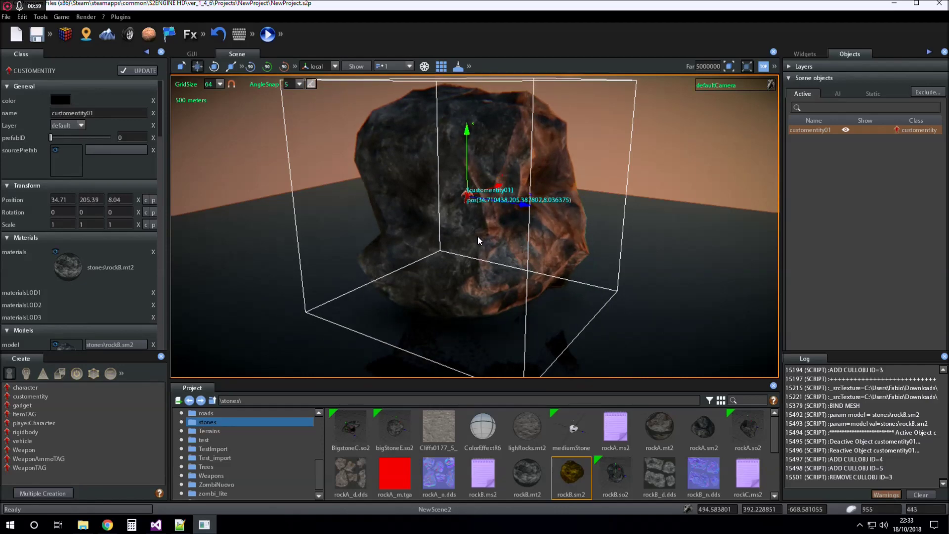
{"action": "middle_click_drag", "start_coordinate": [479, 241], "coordinate": [418, 268]}
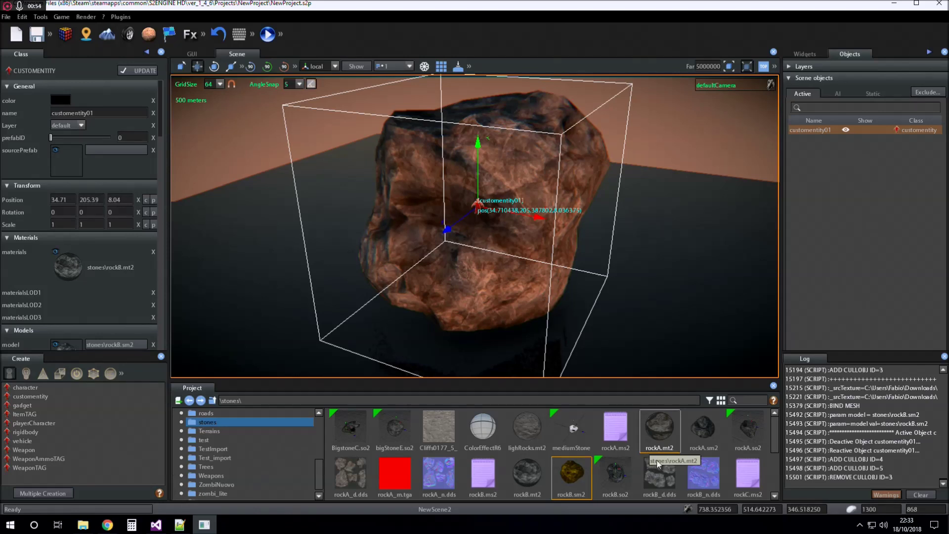
Create a new fsm resource named MyFirstGM in the stones project folder.
{"action": "scroll", "coordinate": [657, 463], "scroll_direction": "down", "scroll_amount": 1}
{"action": "scroll", "coordinate": [663, 449], "scroll_direction": "down", "scroll_amount": 1}
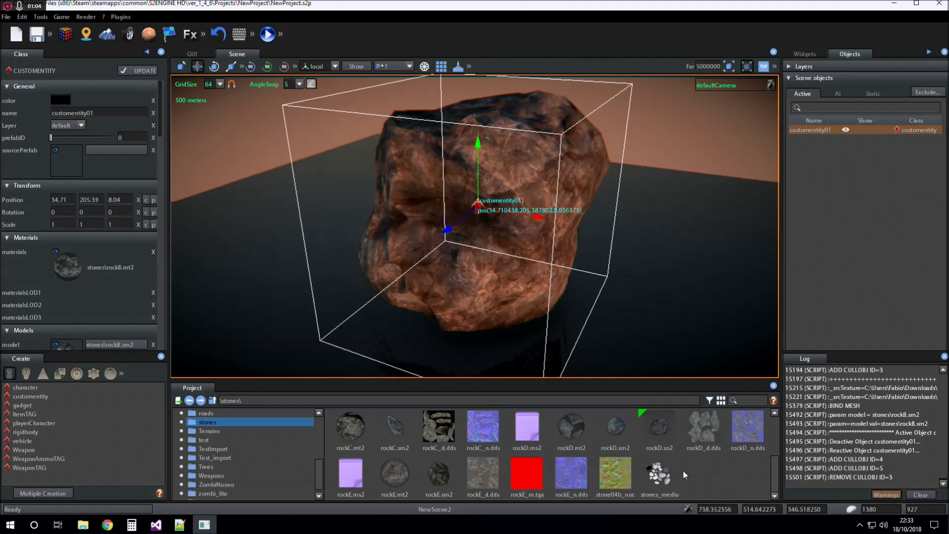
{"action": "right_click", "coordinate": [683, 470]}
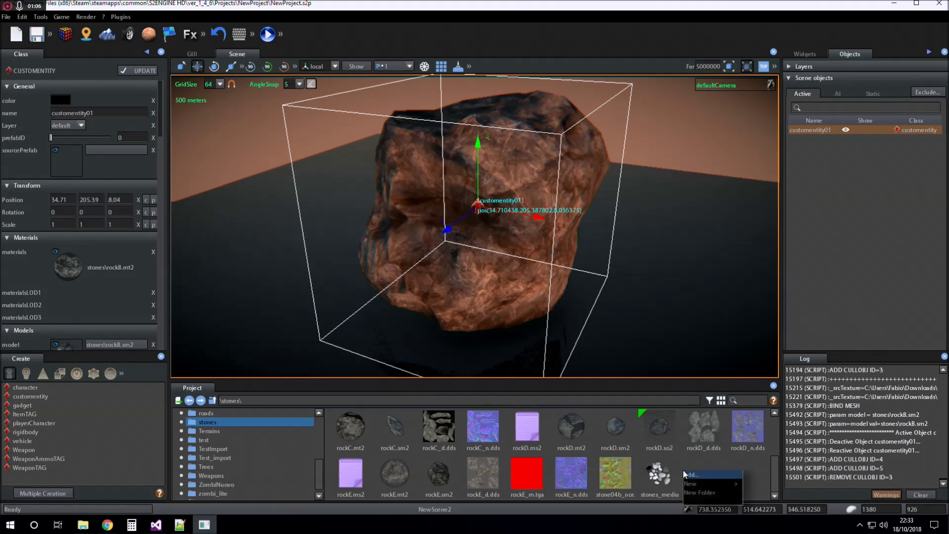
{"action": "mouse_move", "coordinate": [690, 486]}
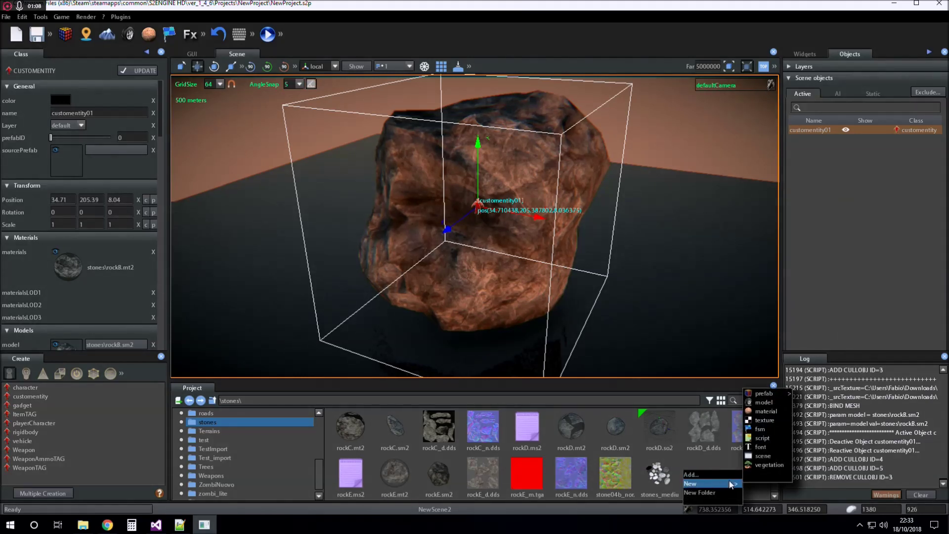
{"action": "left_click", "coordinate": [761, 430]}
{"action": "left_click", "coordinate": [471, 257]}
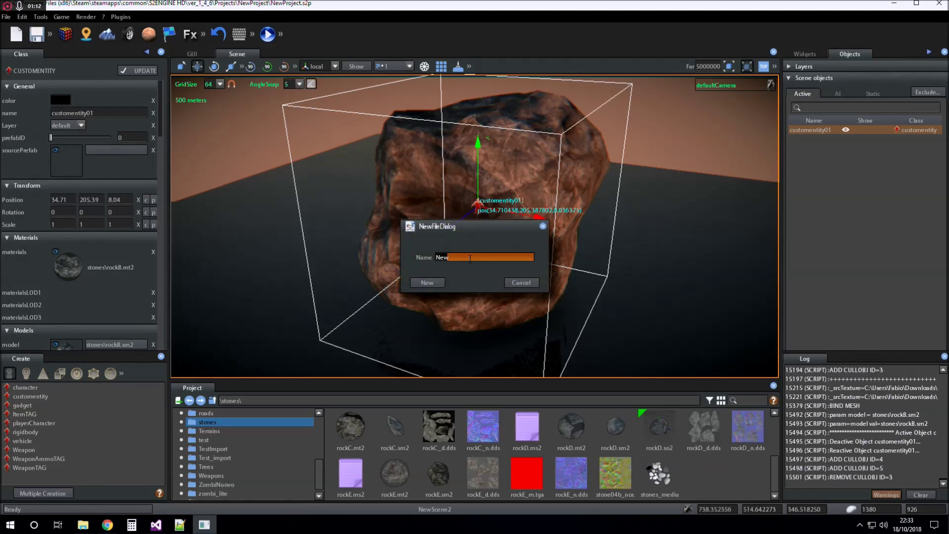
{"action": "type", "text": "MyFirstGM"}
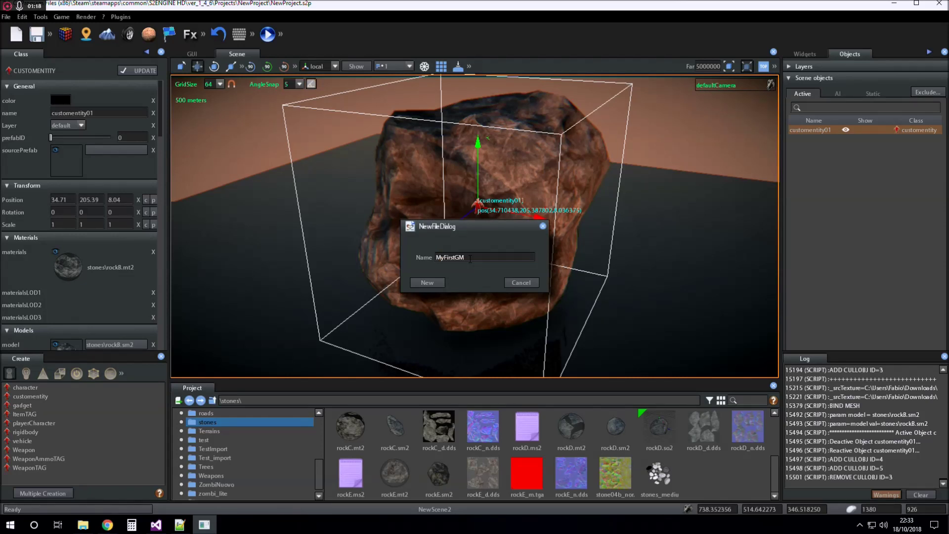
{"action": "left_click", "coordinate": [413, 281]}
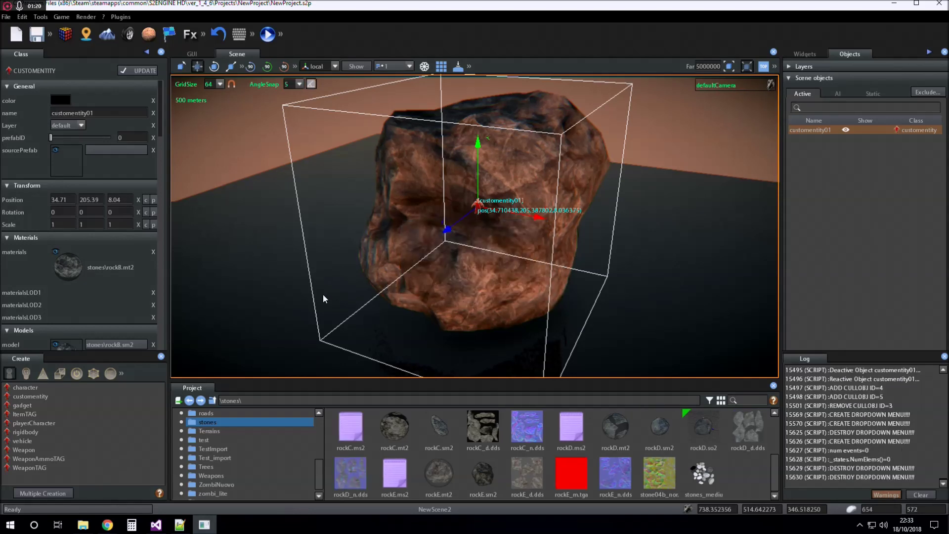
Assign stones\MyFirstGM.gms as the custom entity's fsm behaviour and open it for inspection.
{"action": "scroll", "coordinate": [619, 450], "scroll_direction": "up", "scroll_amount": 2}
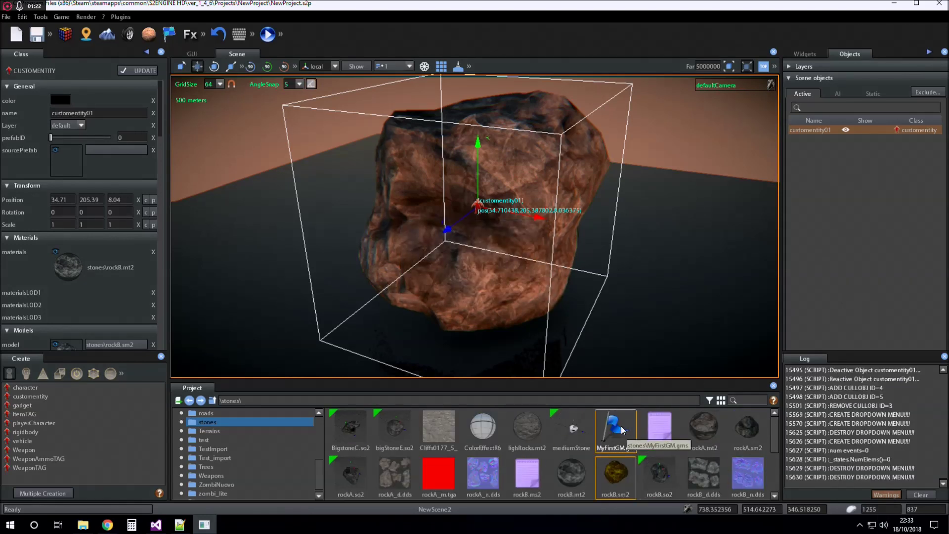
{"action": "scroll", "coordinate": [101, 231], "scroll_direction": "down", "scroll_amount": 8}
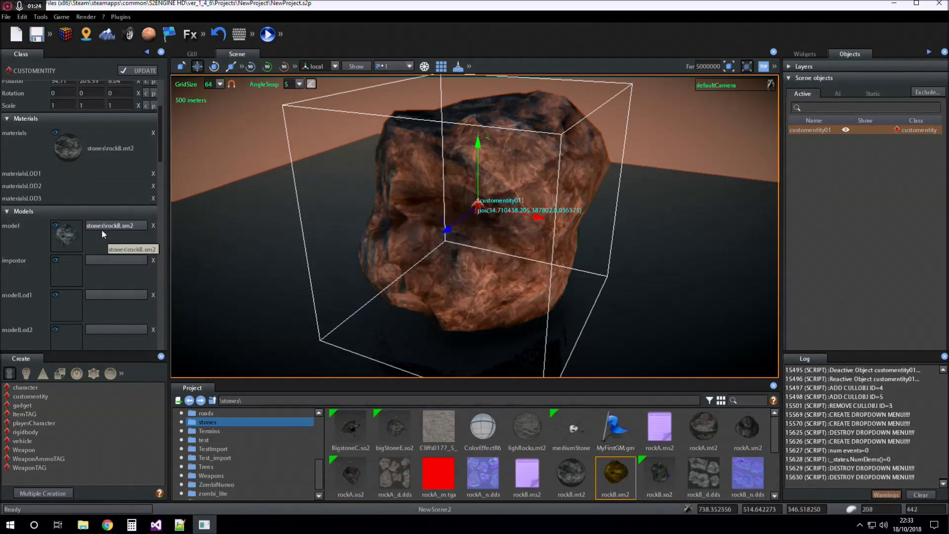
{"action": "scroll", "coordinate": [101, 229], "scroll_direction": "down", "scroll_amount": 8}
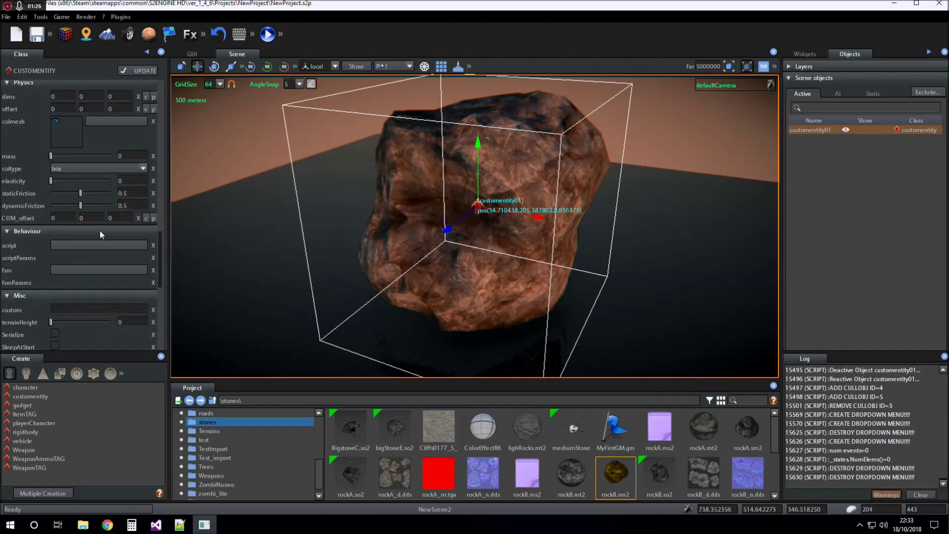
{"action": "left_click", "coordinate": [612, 437]}
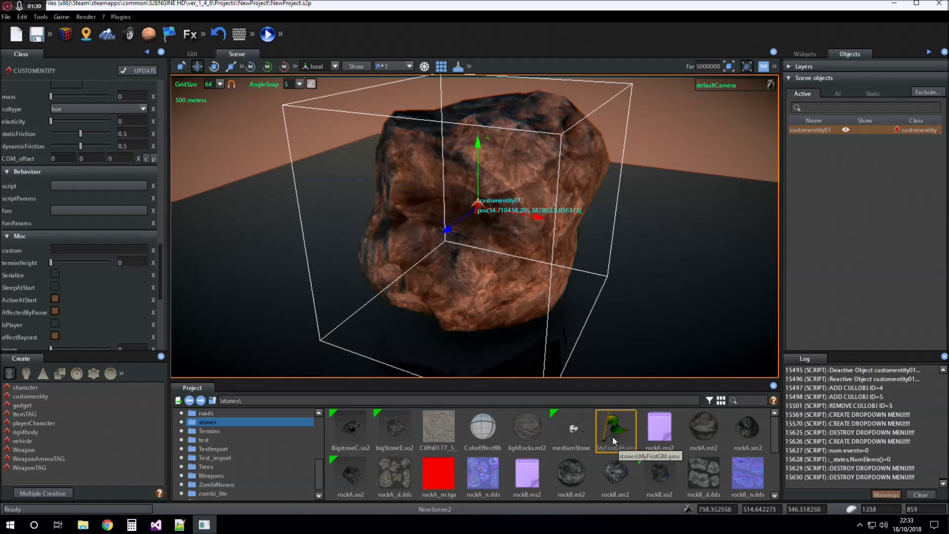
{"action": "left_click_drag", "start_coordinate": [612, 437], "coordinate": [78, 214]}
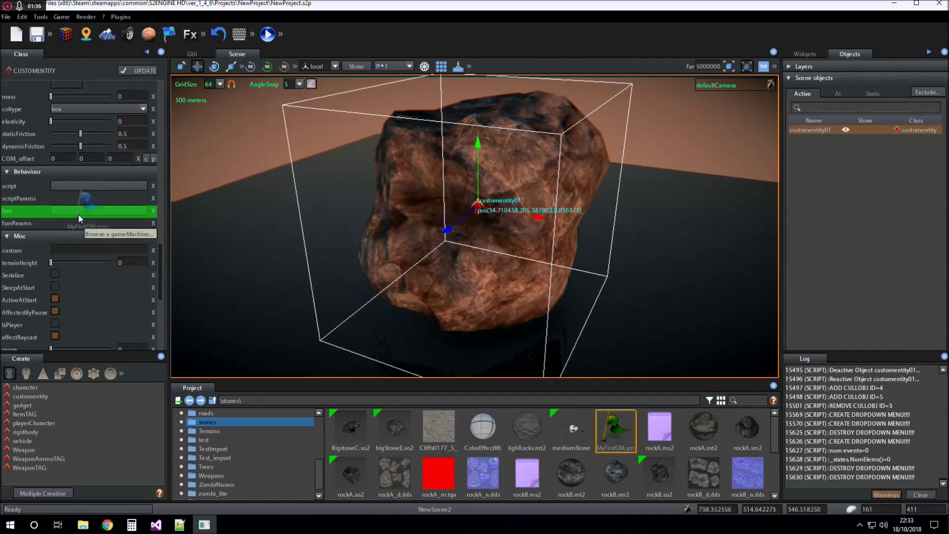
{"action": "left_click_drag", "start_coordinate": [78, 214], "coordinate": [78, 213]}
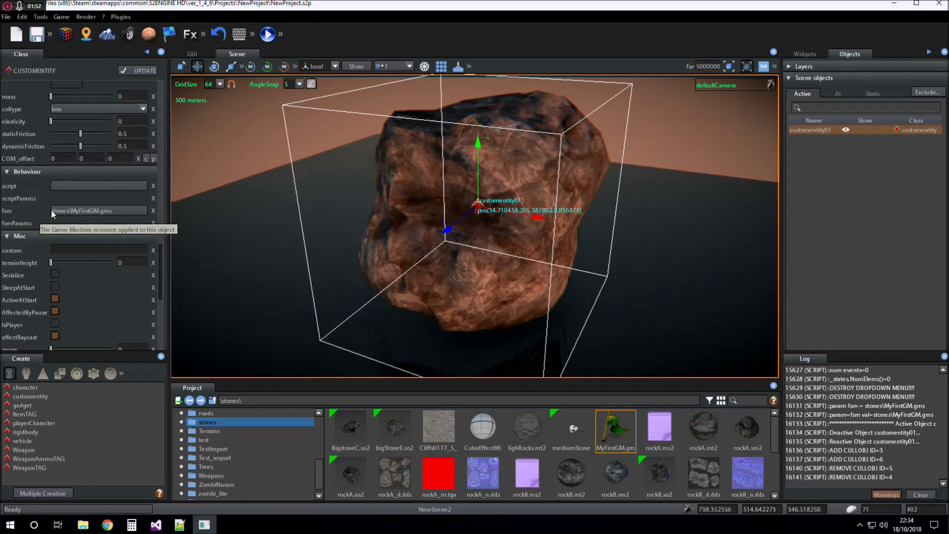
{"action": "right_click", "coordinate": [79, 210]}
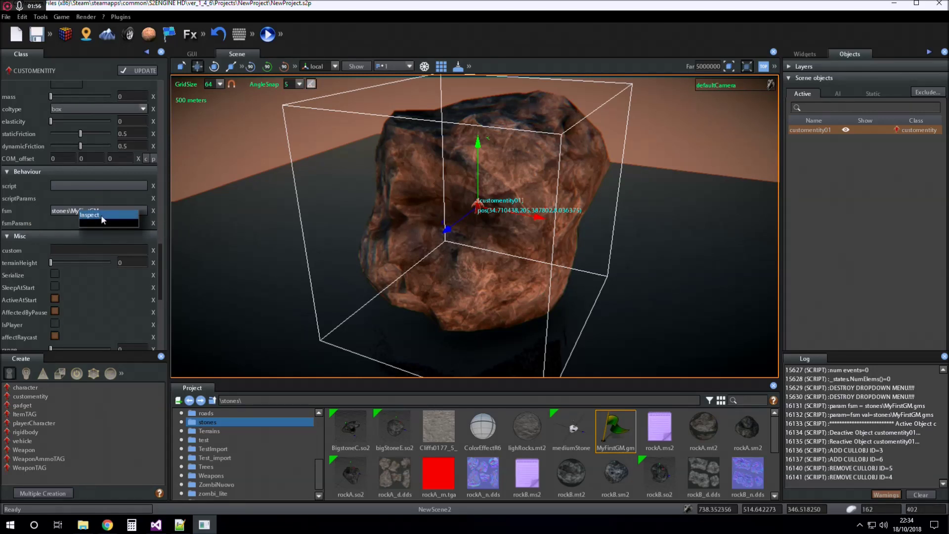
{"action": "left_click", "coordinate": [102, 214]}
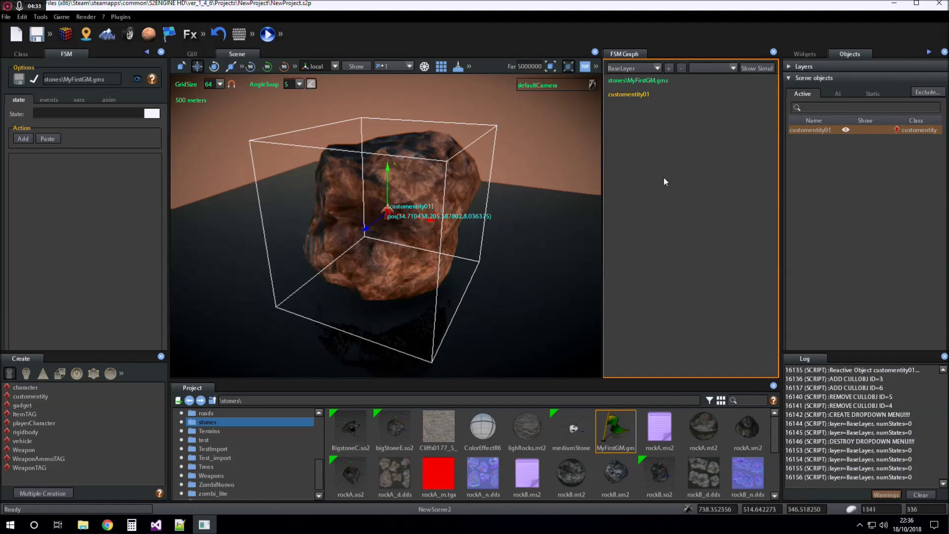
Add a state to the BaseLayer of the FSM graph and name it STAND.
{"action": "right_click", "coordinate": [664, 181]}
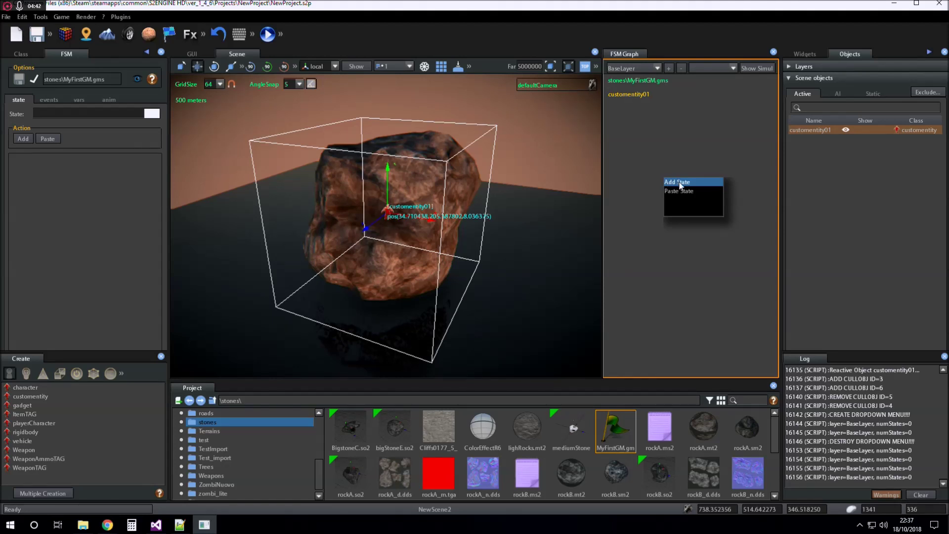
{"action": "left_click", "coordinate": [679, 182]}
{"action": "left_click_drag", "start_coordinate": [721, 193], "coordinate": [681, 180]}
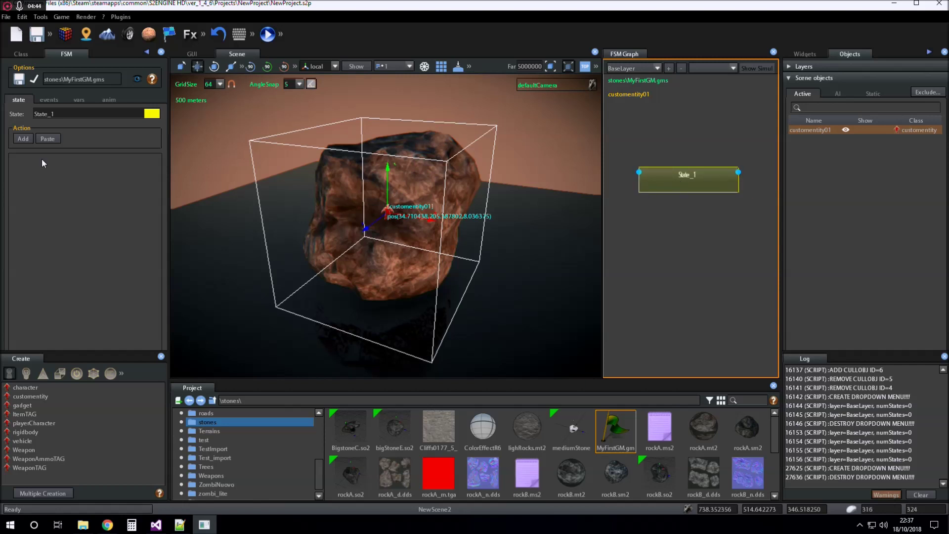
{"action": "left_click", "coordinate": [74, 114]}
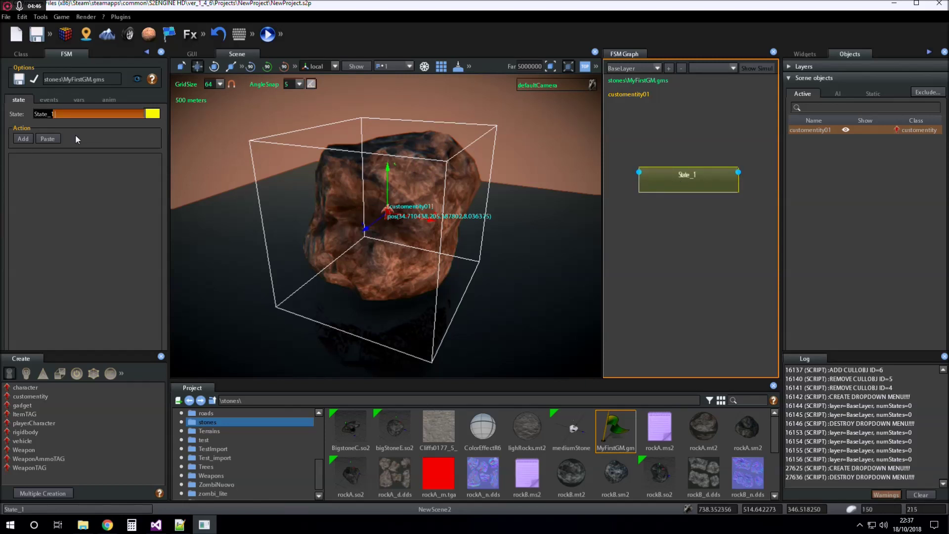
{"action": "type", "text": "STAND"}
{"action": "key", "text": "Return"}
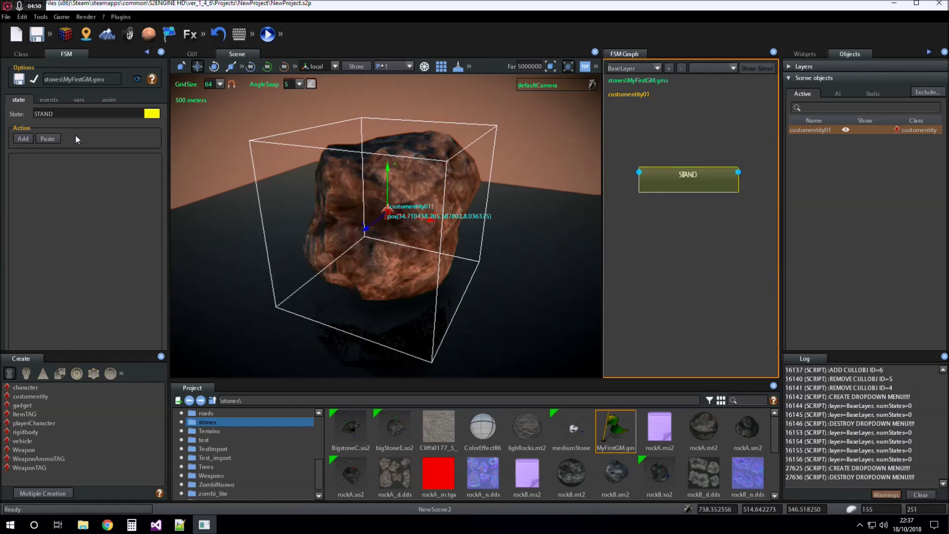
Add an object Rotate action to the STAND state, keeping the angle of 10 and the axis 0, 1, 0.
{"action": "left_click", "coordinate": [29, 138]}
{"action": "left_click_drag", "start_coordinate": [207, 105], "coordinate": [596, 143]}
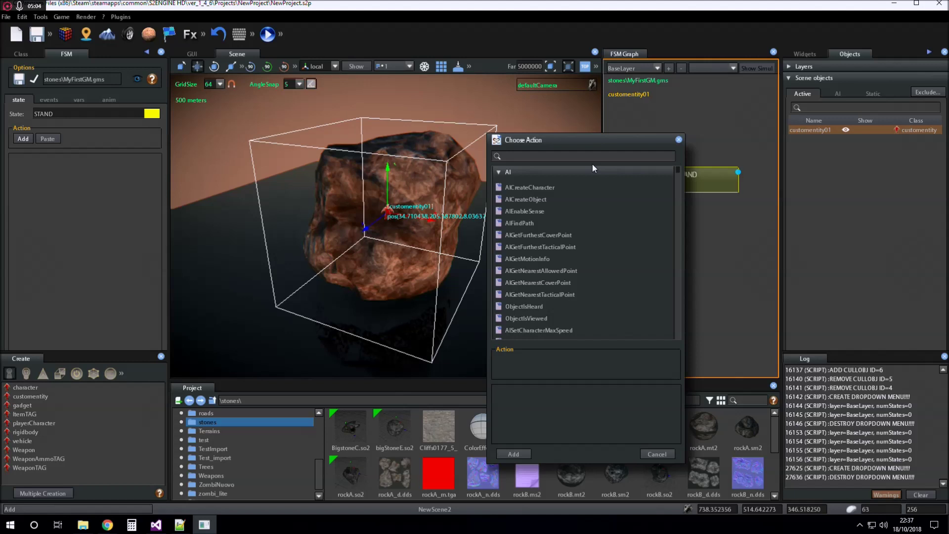
{"action": "type", "text": "ro"}
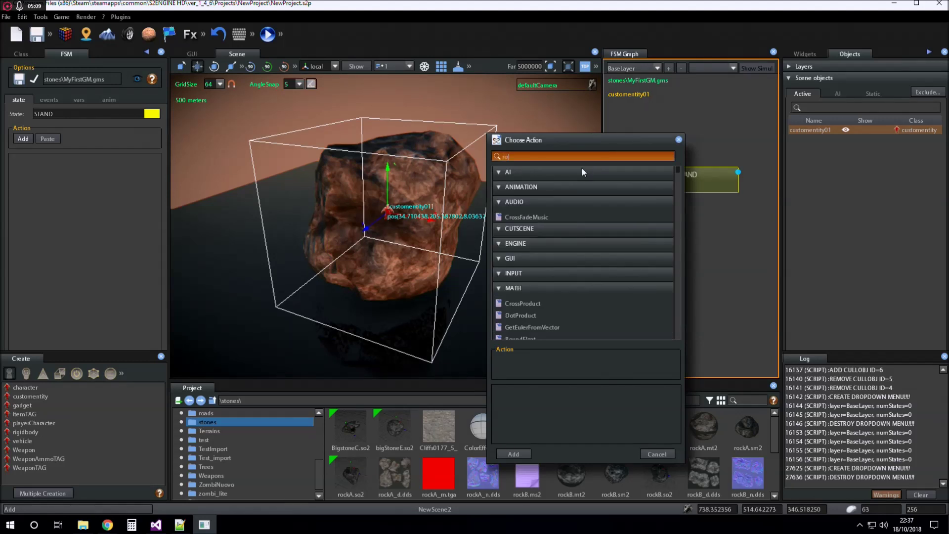
{"action": "type", "text": "ta"}
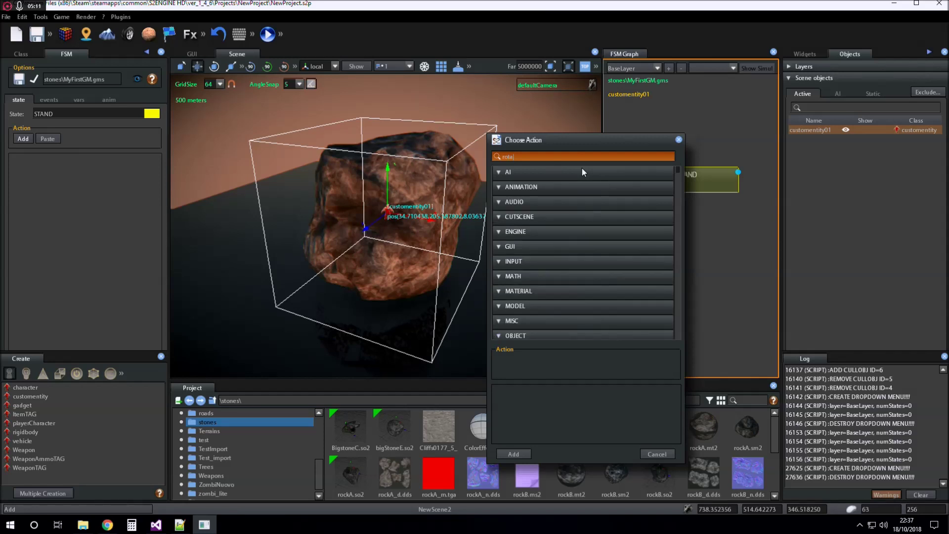
{"action": "scroll", "coordinate": [613, 201], "scroll_direction": "down", "scroll_amount": 3}
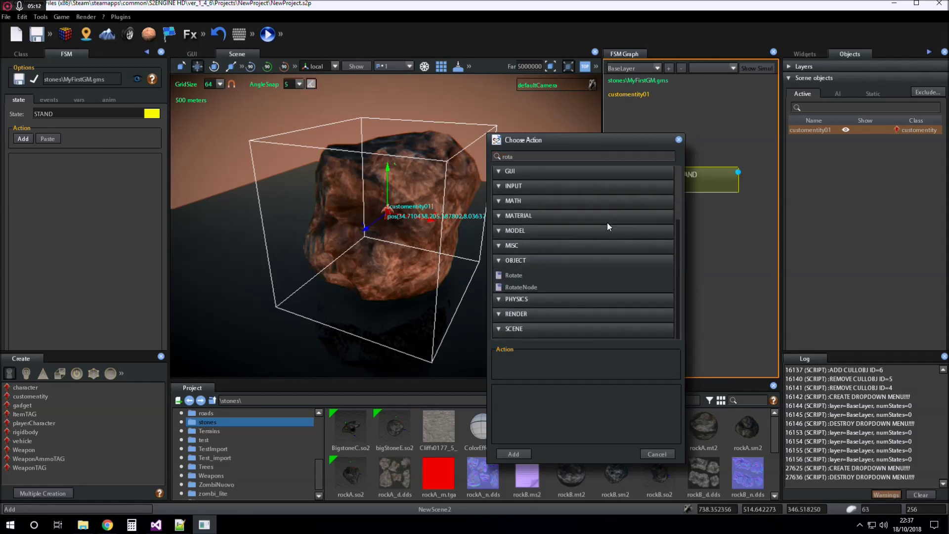
{"action": "left_click", "coordinate": [517, 276]}
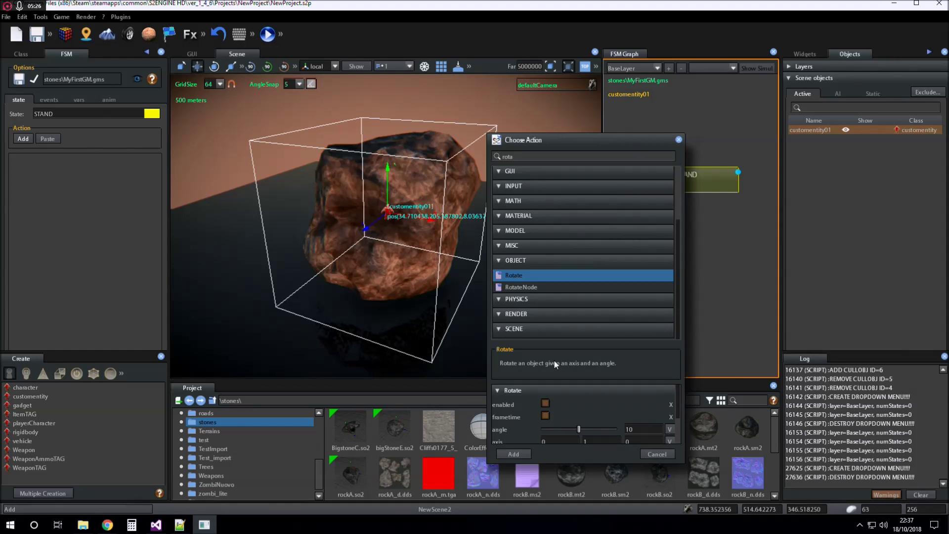
{"action": "scroll", "coordinate": [526, 408], "scroll_direction": "down", "scroll_amount": 2}
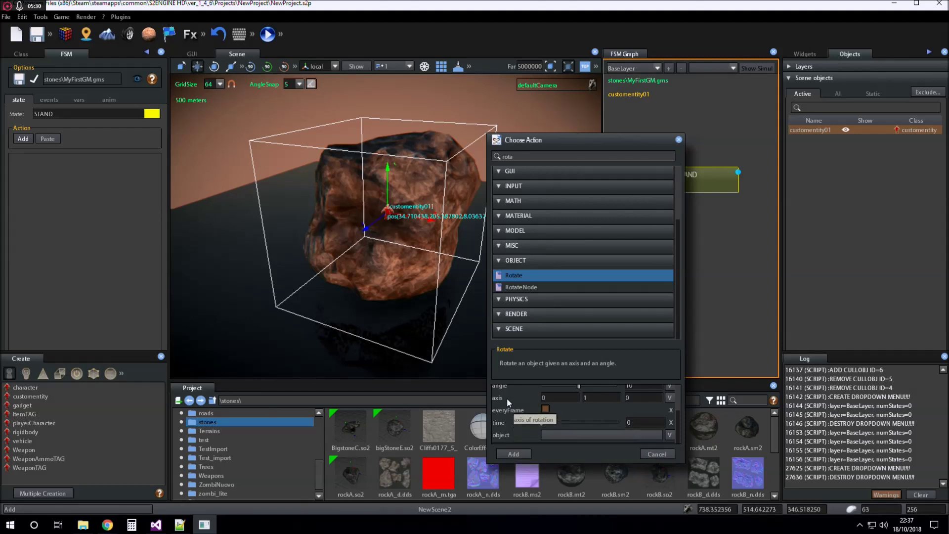
{"action": "scroll", "coordinate": [509, 410], "scroll_direction": "up", "scroll_amount": 3}
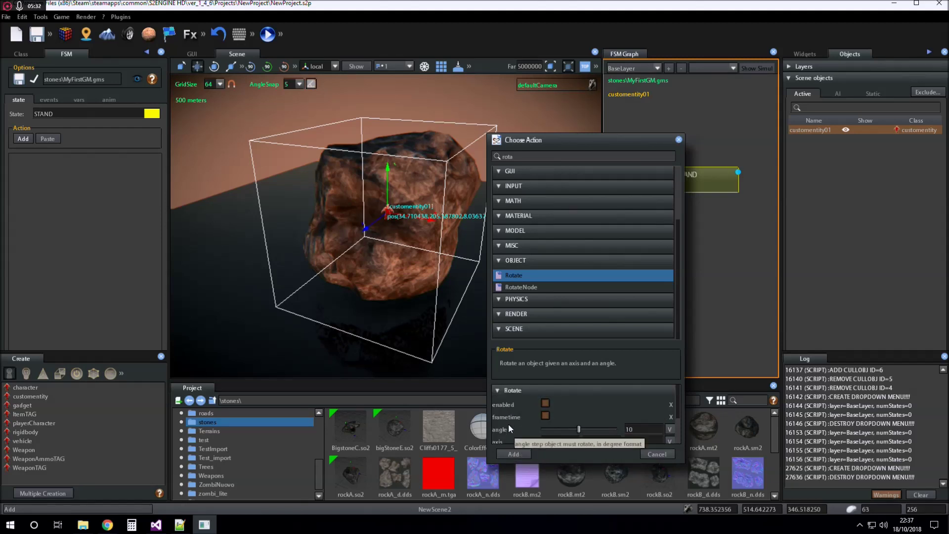
{"action": "left_click", "coordinate": [513, 454]}
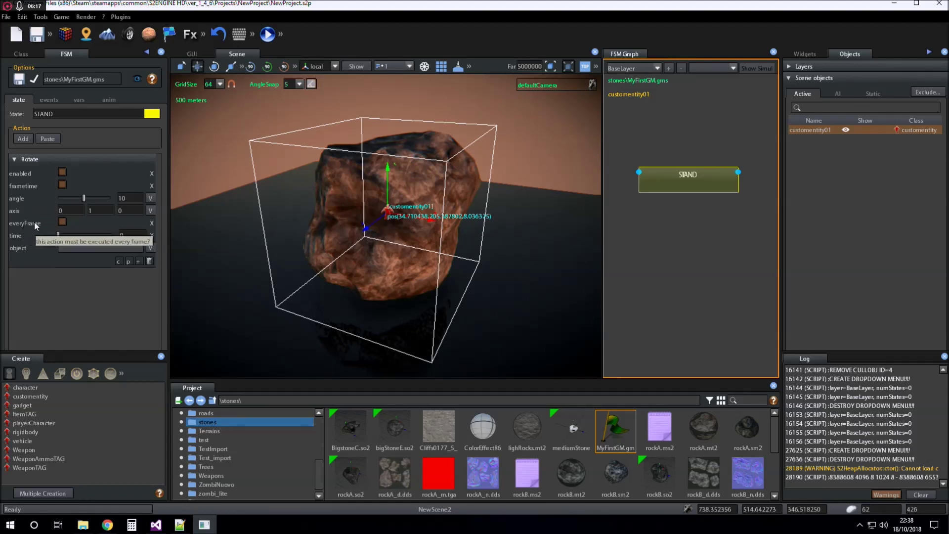
{"action": "left_click", "coordinate": [64, 223]}
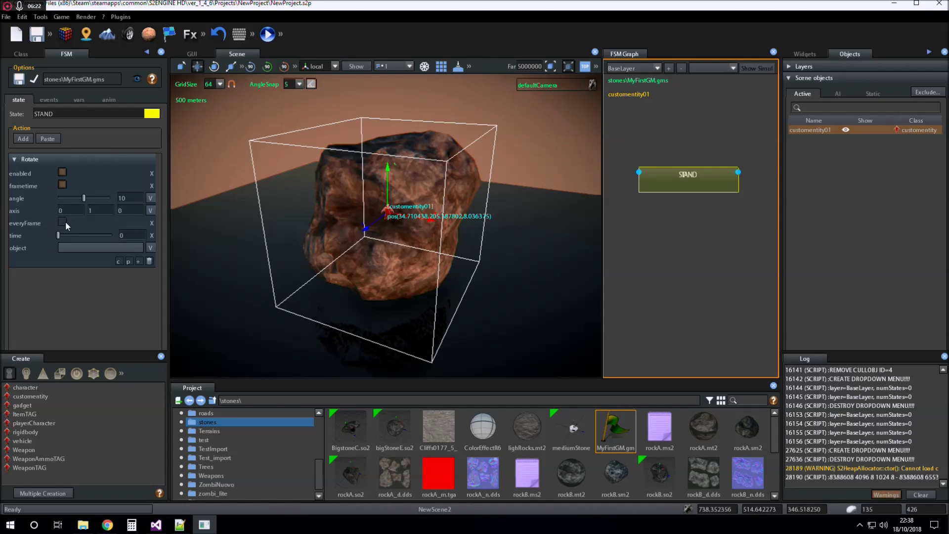
{"action": "left_click", "coordinate": [61, 223]}
{"action": "left_click", "coordinate": [61, 221]}
Add a global transition to the STAND state.
{"action": "right_click", "coordinate": [712, 174]}
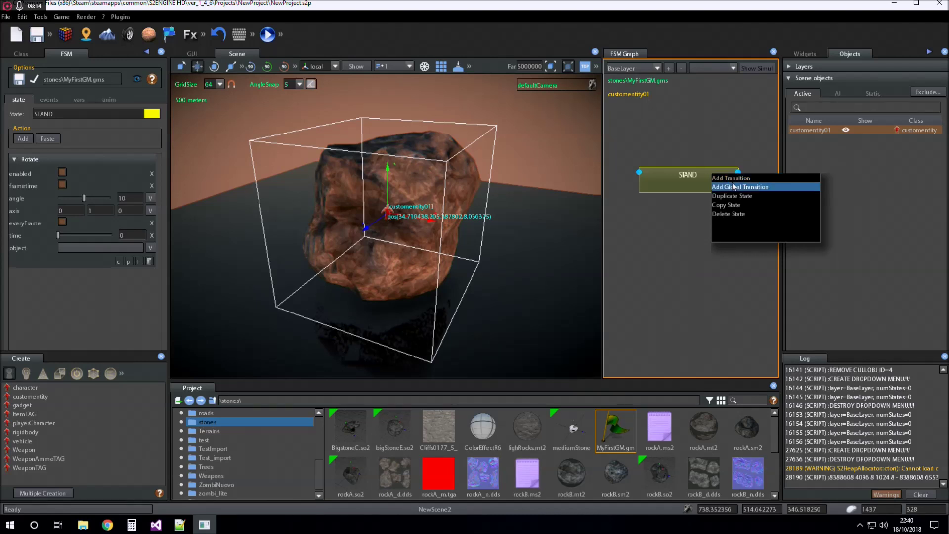
{"action": "left_click", "coordinate": [757, 188]}
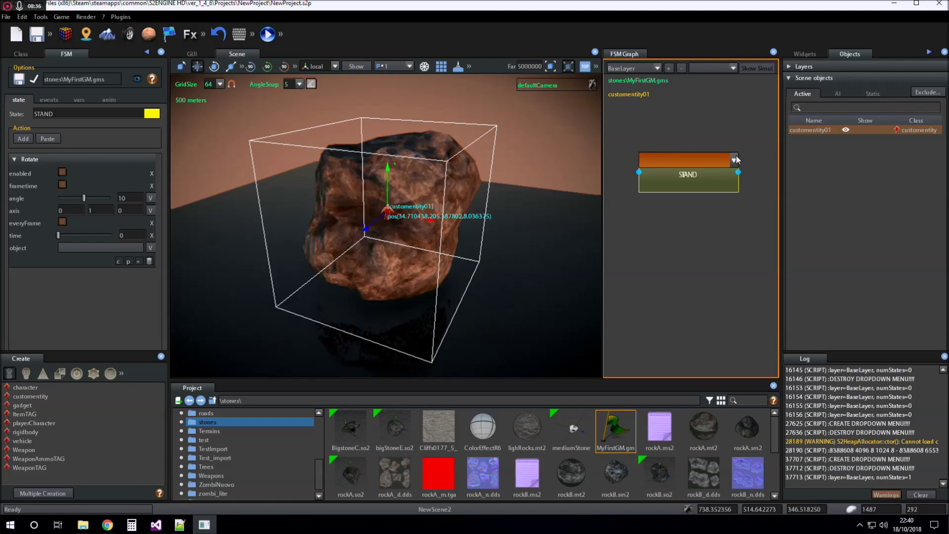
{"action": "right_click", "coordinate": [718, 174]}
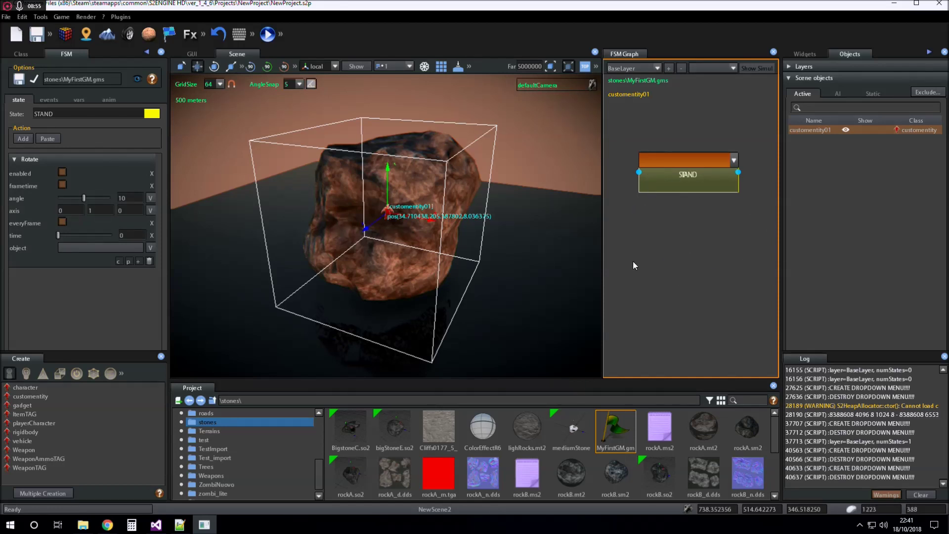
Set the event of the global transition on the STAND state to START.
{"action": "left_click", "coordinate": [734, 161]}
{"action": "left_click", "coordinate": [735, 161]}
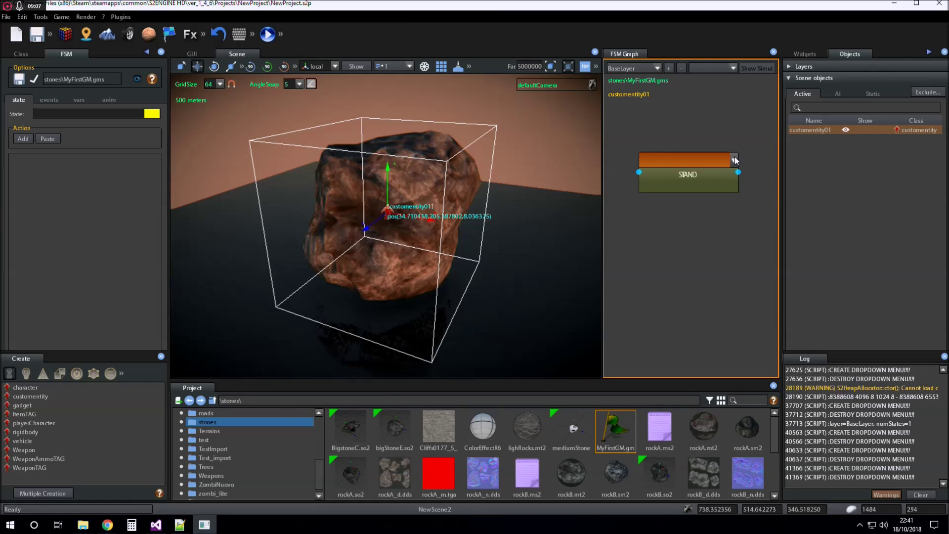
{"action": "left_click", "coordinate": [735, 160]}
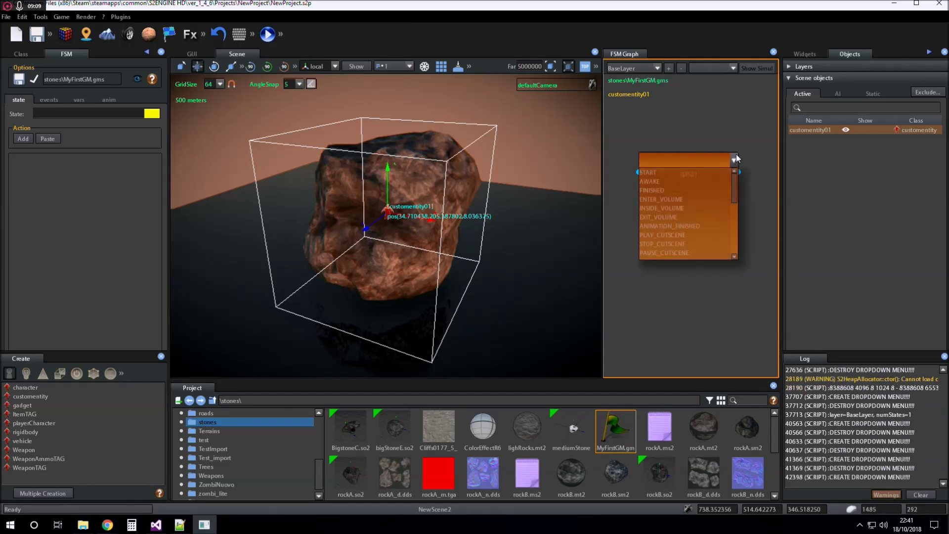
{"action": "scroll", "coordinate": [700, 223], "scroll_direction": "up", "scroll_amount": 2}
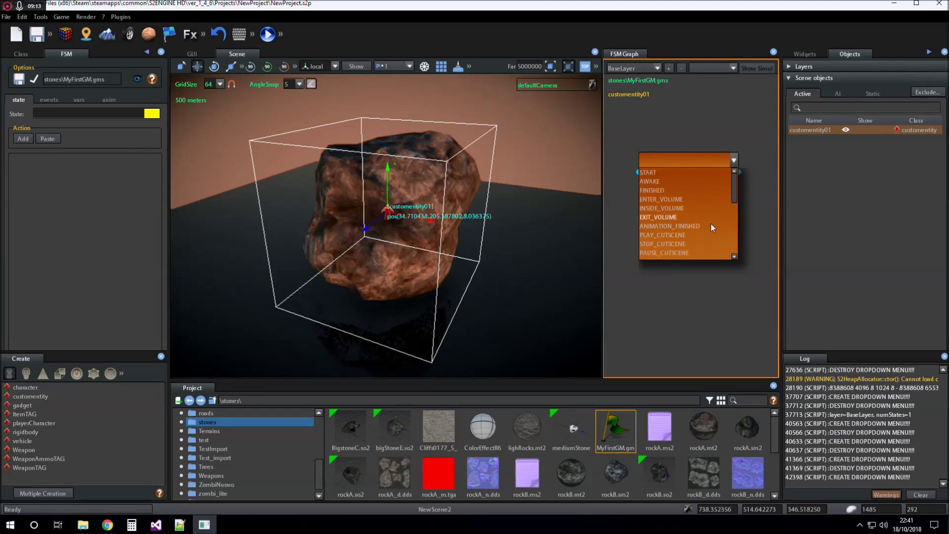
{"action": "scroll", "coordinate": [697, 216], "scroll_direction": "down", "scroll_amount": 5}
{"action": "scroll", "coordinate": [699, 220], "scroll_direction": "up", "scroll_amount": 5}
{"action": "left_click", "coordinate": [663, 172]}
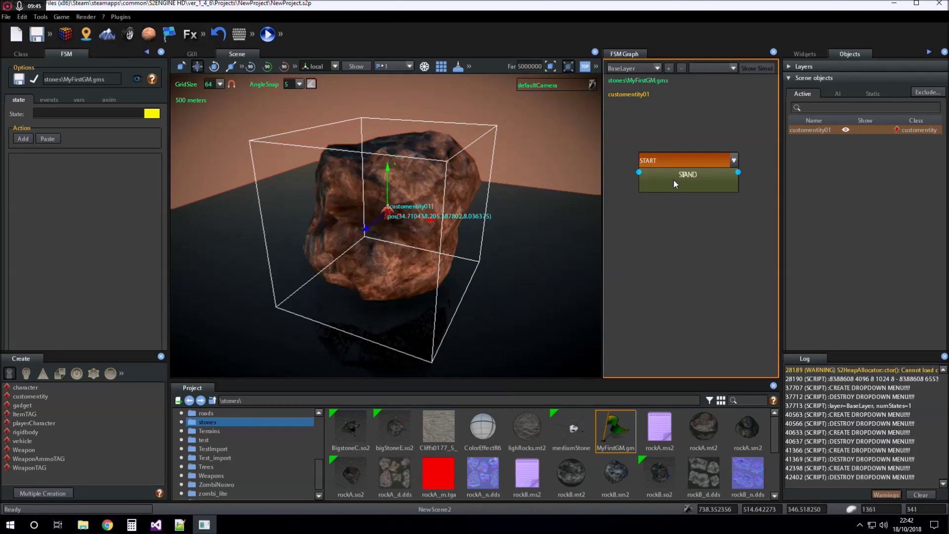
Set the angle of the STAND state's Rotate action to 100.
{"action": "left_click", "coordinate": [709, 183]}
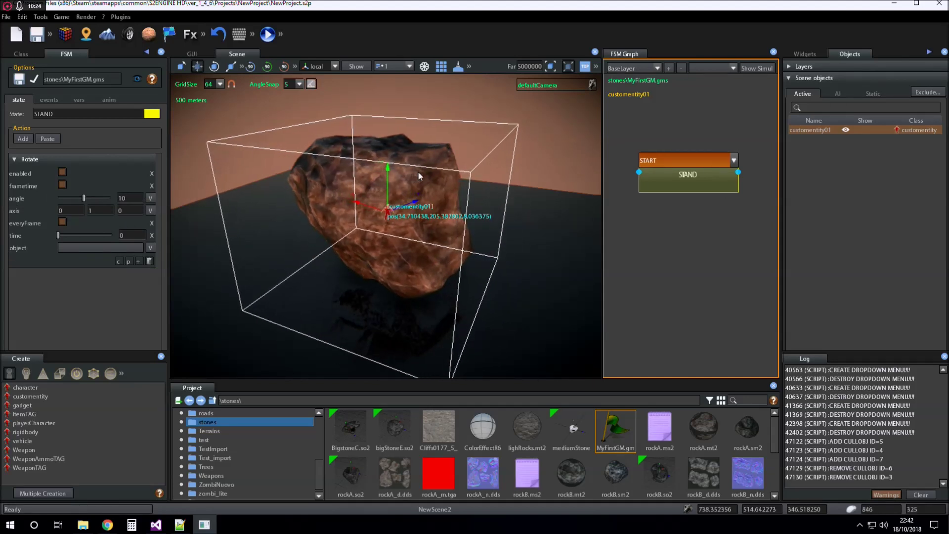
{"action": "left_click", "coordinate": [129, 198]}
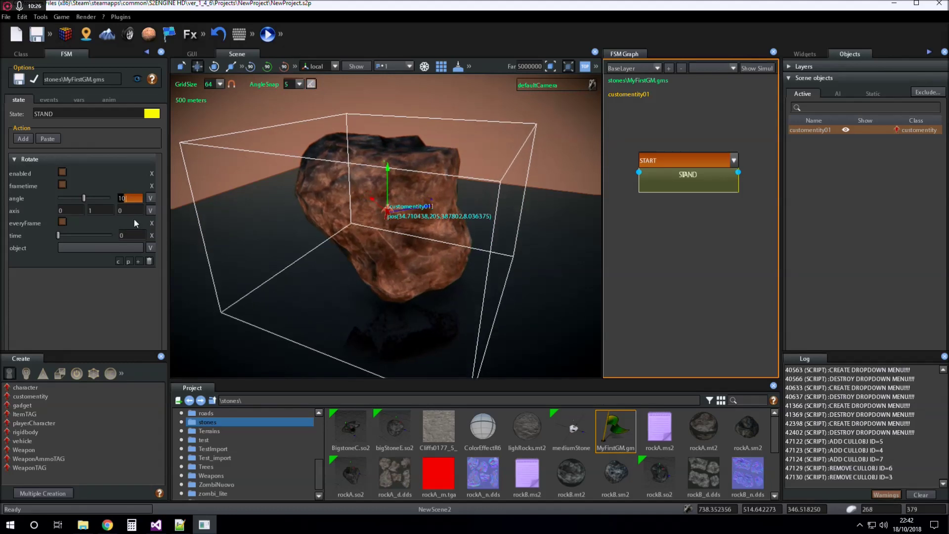
{"action": "type", "text": "0"}
{"action": "key", "text": "Return"}
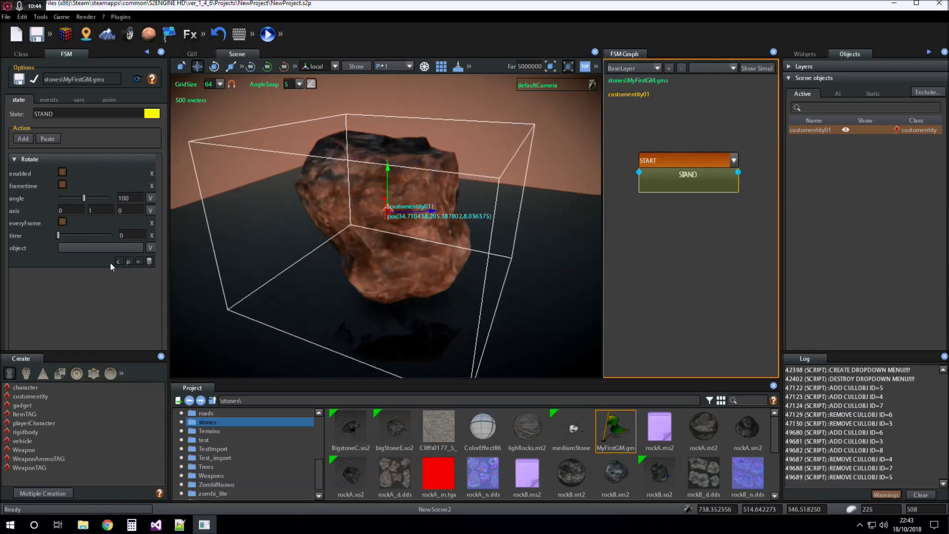
Set the Rotate action's time to 2 and turn off its everyFrame option.
{"action": "left_click", "coordinate": [123, 236]}
{"action": "type", "text": "2"}
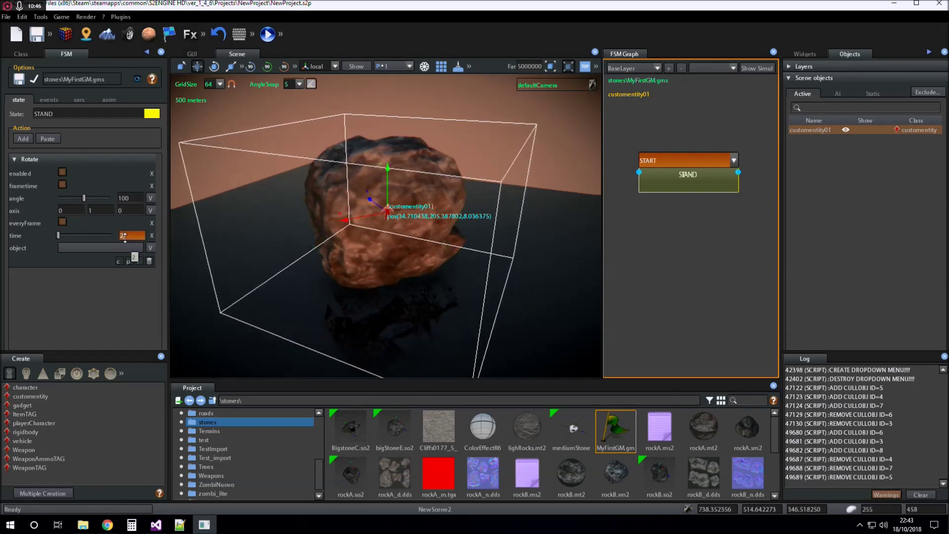
{"action": "key", "text": "Return"}
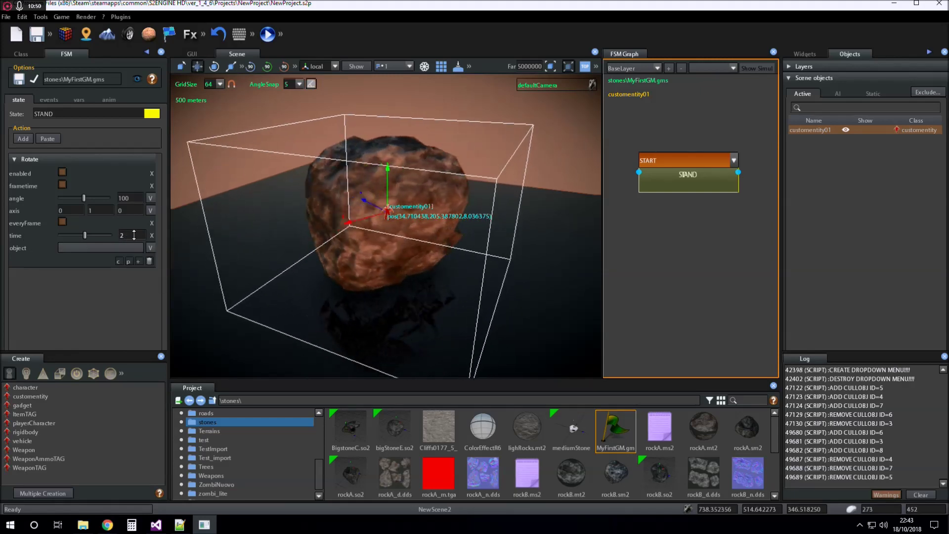
{"action": "left_click", "coordinate": [64, 222]}
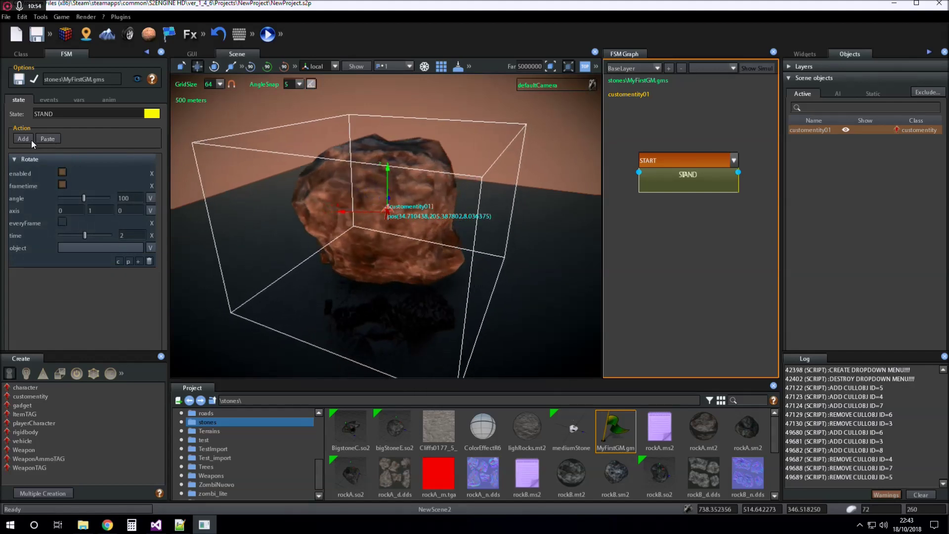